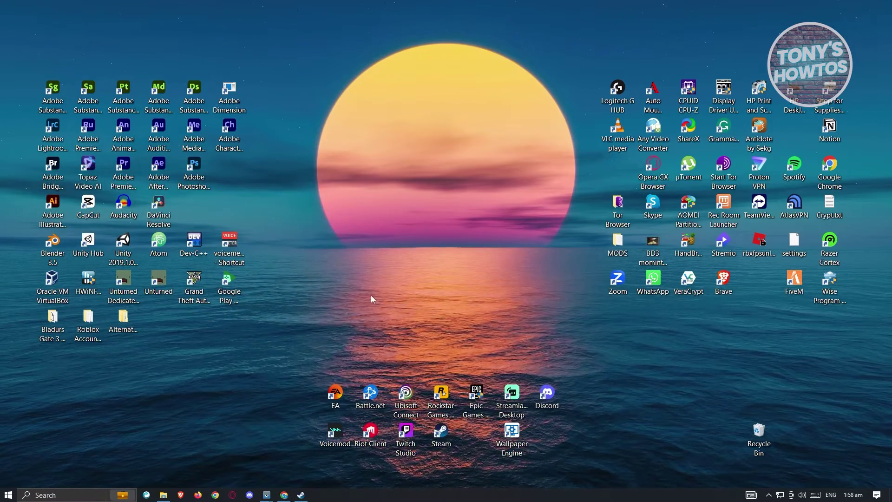
- Switch to Steam and view the external gamepad options in its Controller settings, closing the settings when finished
left_click(301, 494)
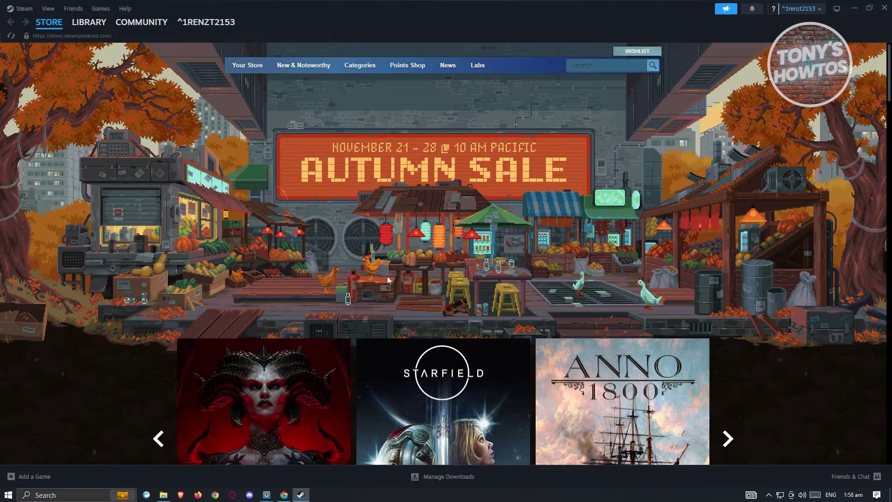
left_click(21, 10)
left_click(35, 99)
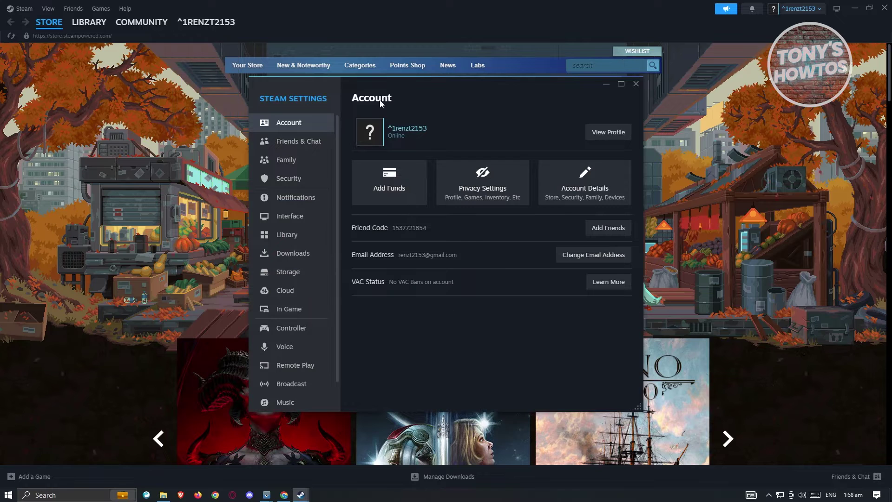
left_click(301, 327)
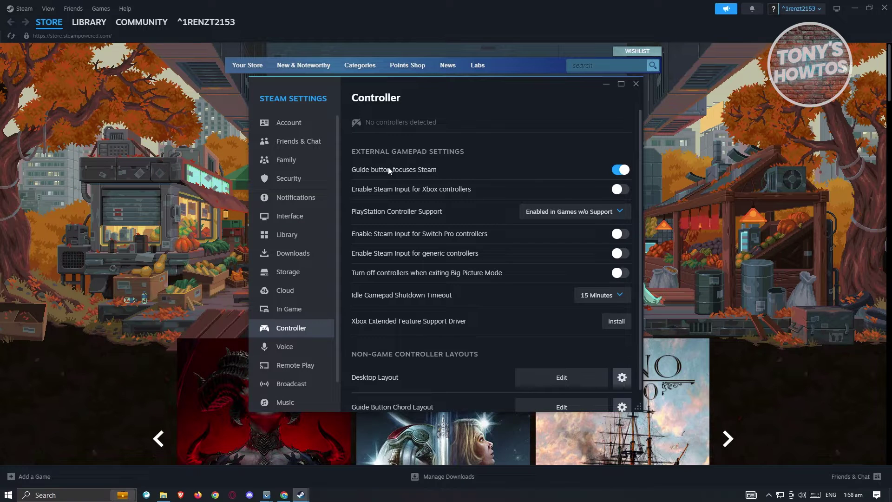
left_click(608, 173)
left_click(637, 83)
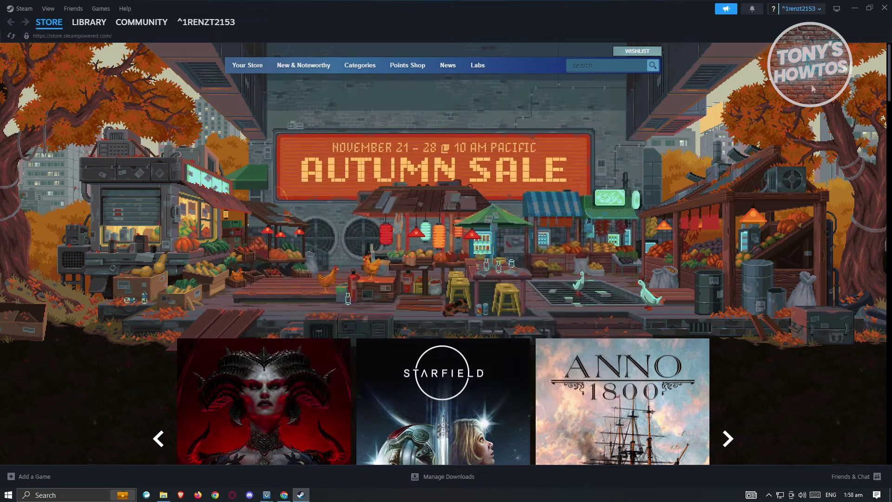
- Close the Steam window and exit Steam completely so that it stops running in the background
left_click(885, 7)
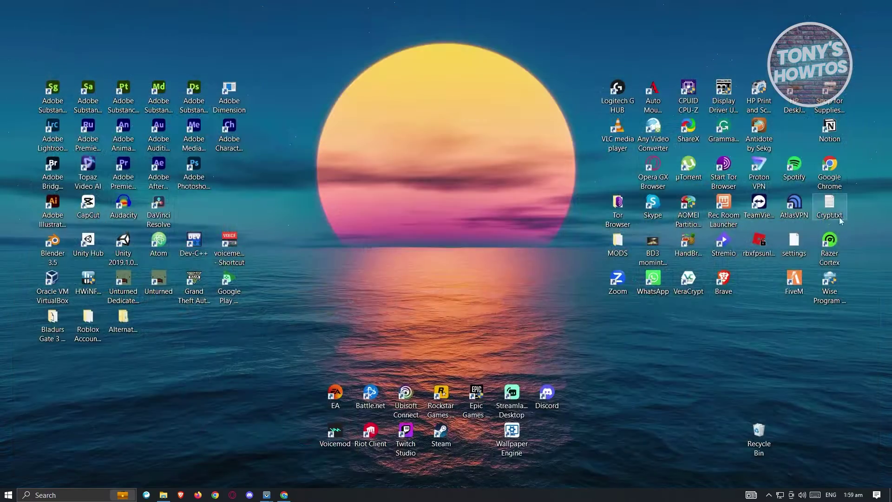
left_click(770, 496)
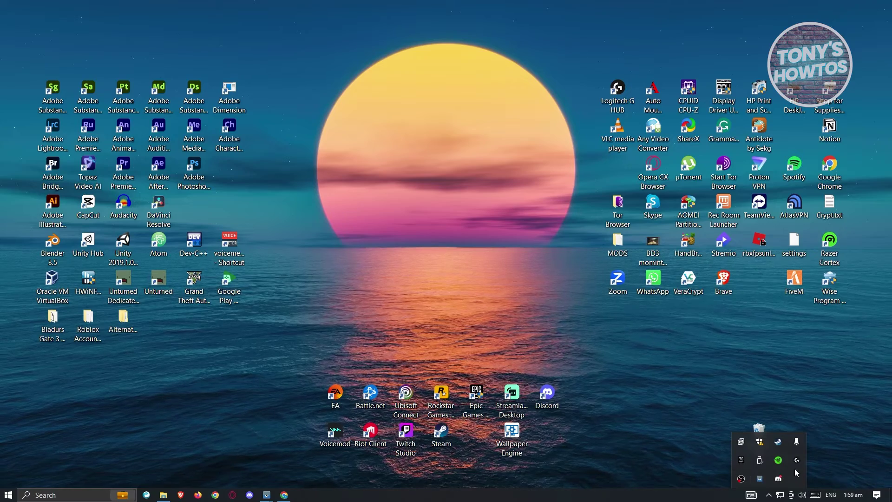
right_click(782, 444)
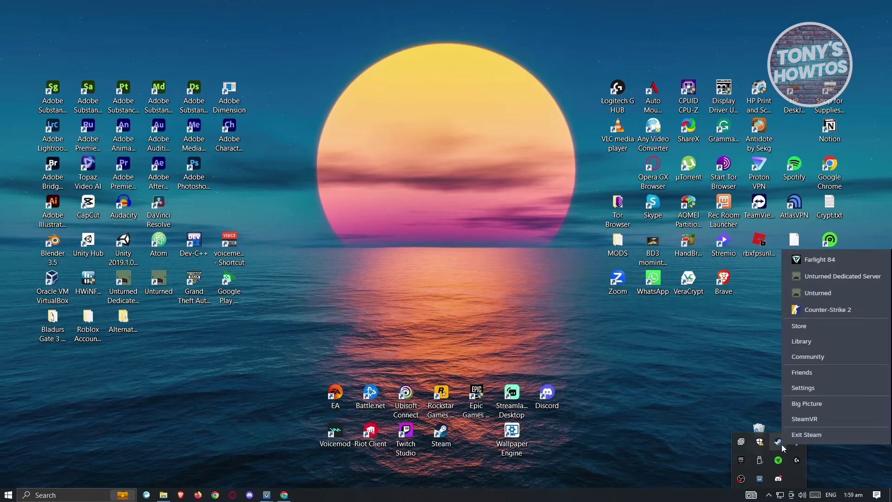
left_click(814, 438)
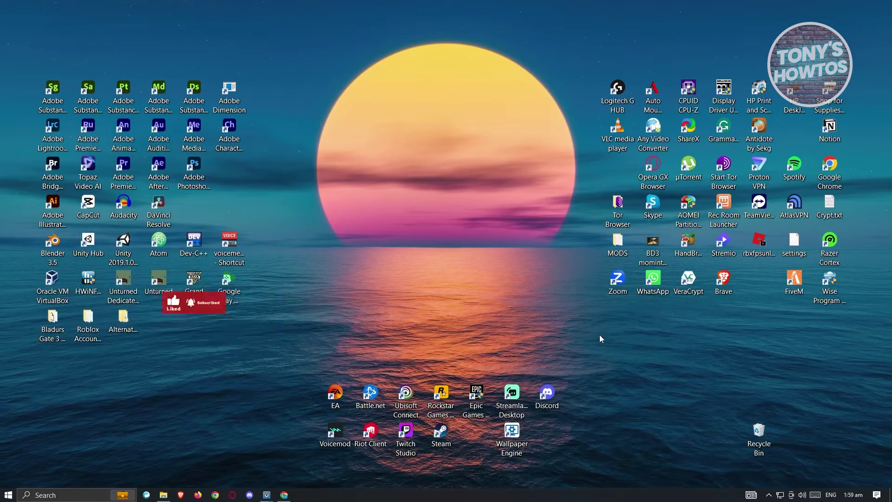
- Look through the background processes in Task Manager, then close it
key("ctrl+shift+Escape")
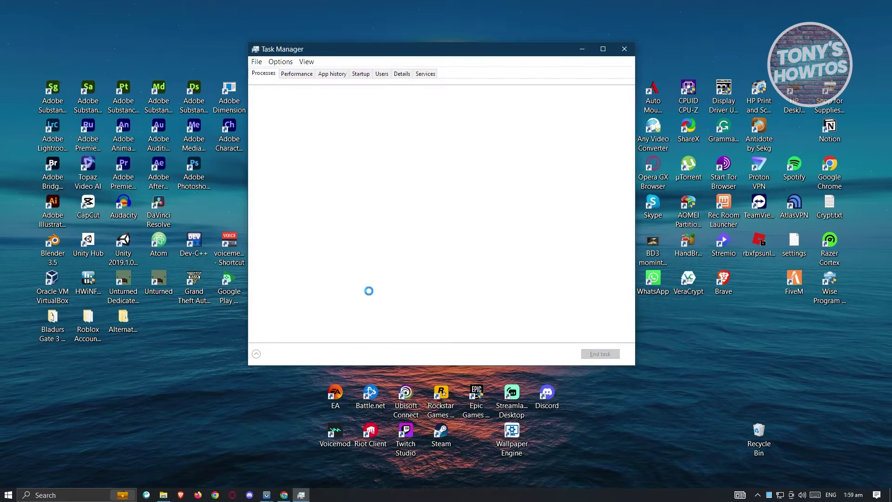
scroll(323, 227, "down", 3)
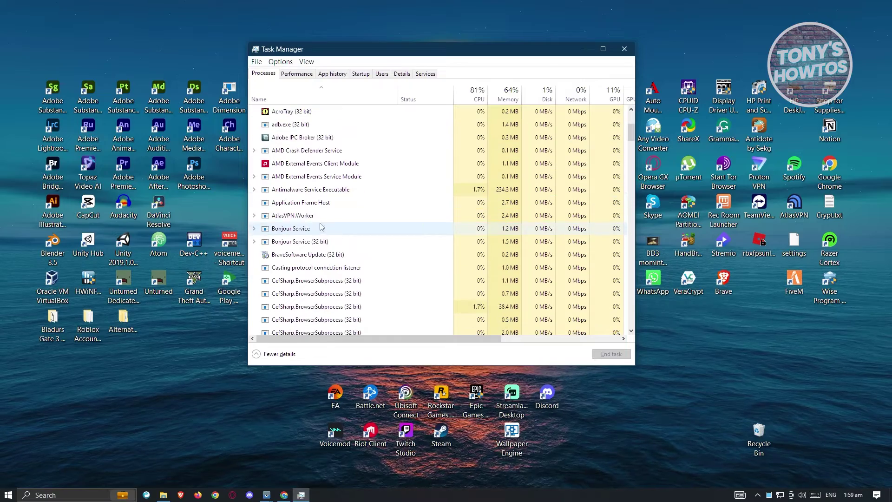
left_click(323, 227)
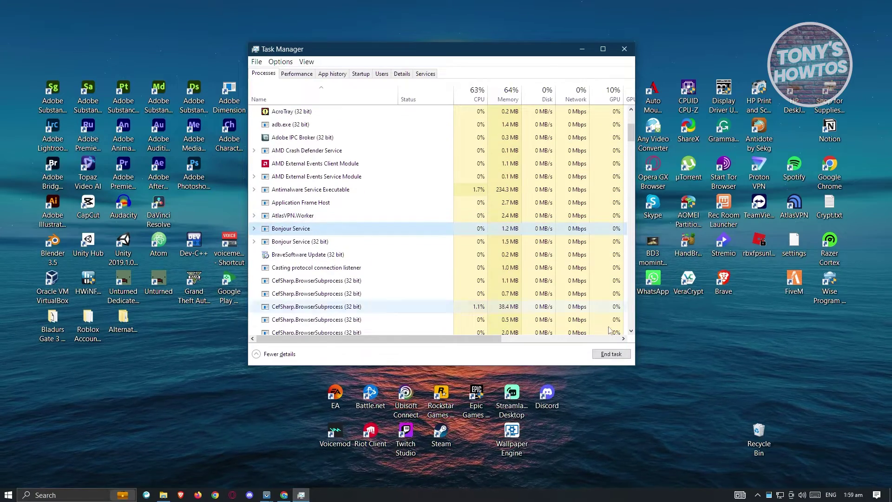
left_click(624, 49)
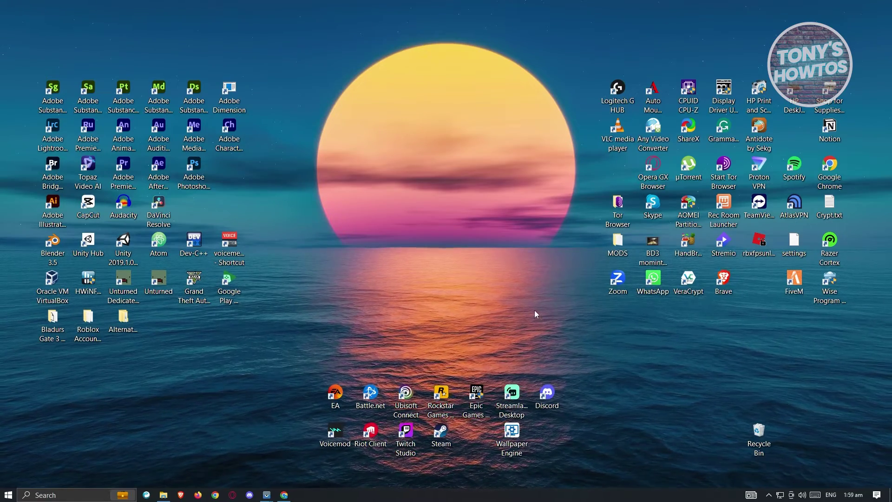
- Switch to File Explorer and open the config folder inside Program Files (x86)\Steam on the C: drive
left_click(164, 496)
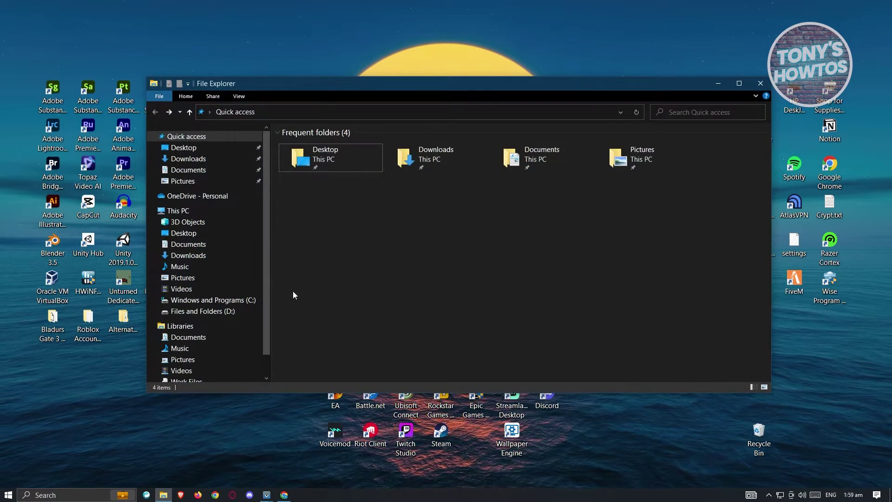
left_click(241, 304)
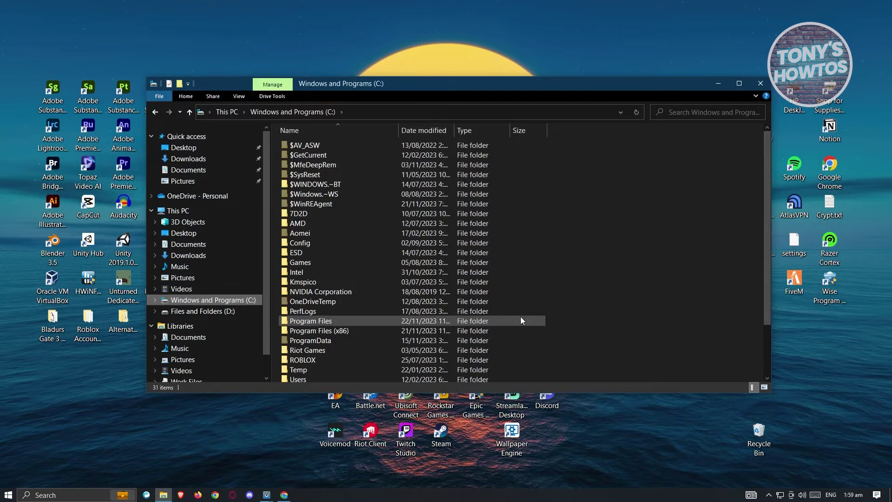
double_click(302, 331)
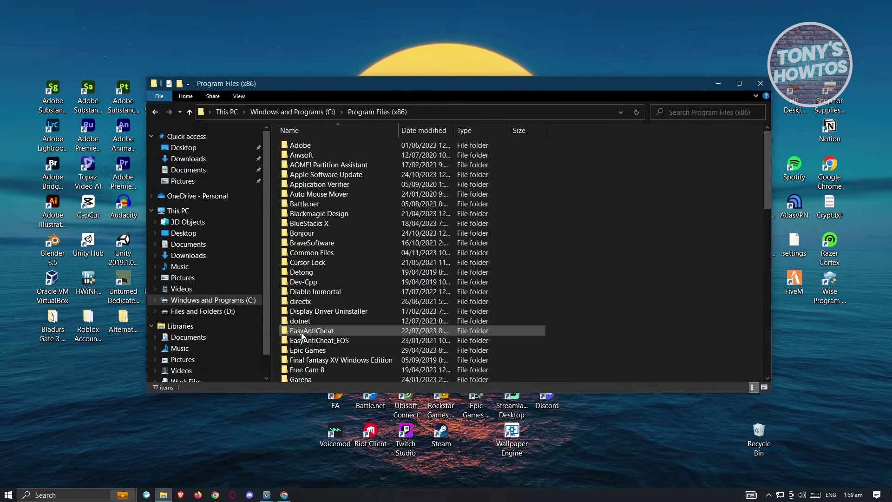
scroll(499, 336, "down", 9)
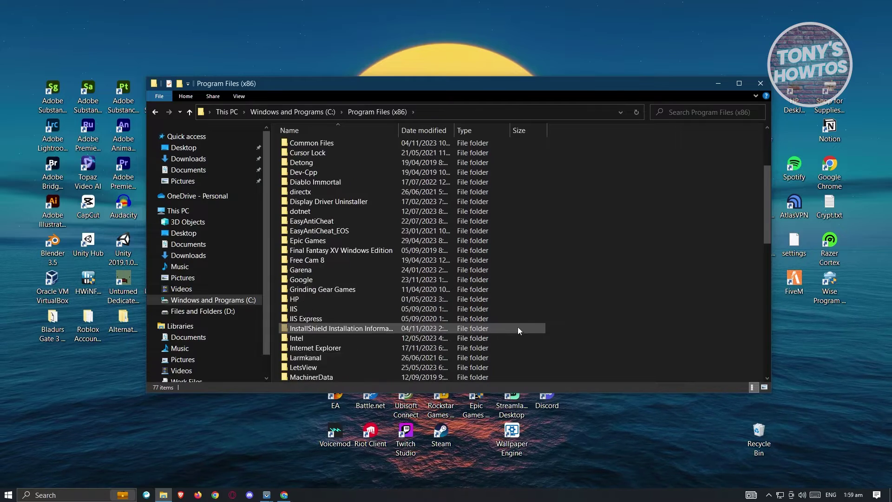
scroll(519, 329, "down", 4)
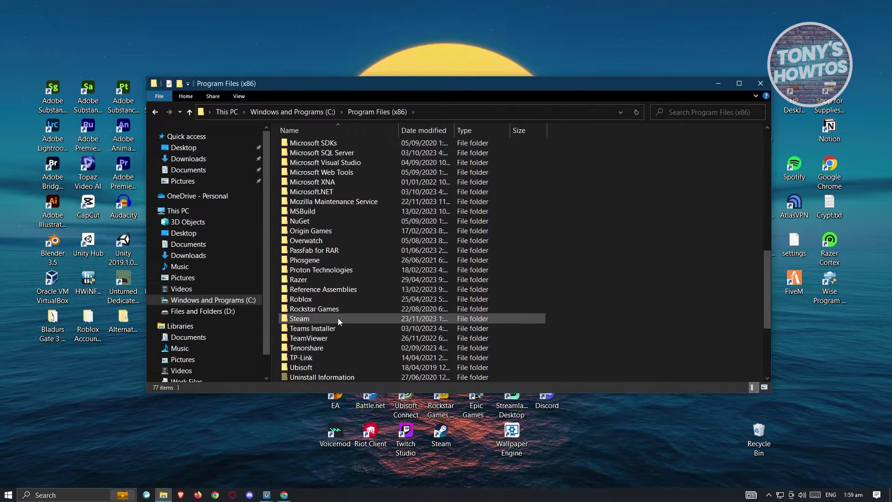
double_click(325, 318)
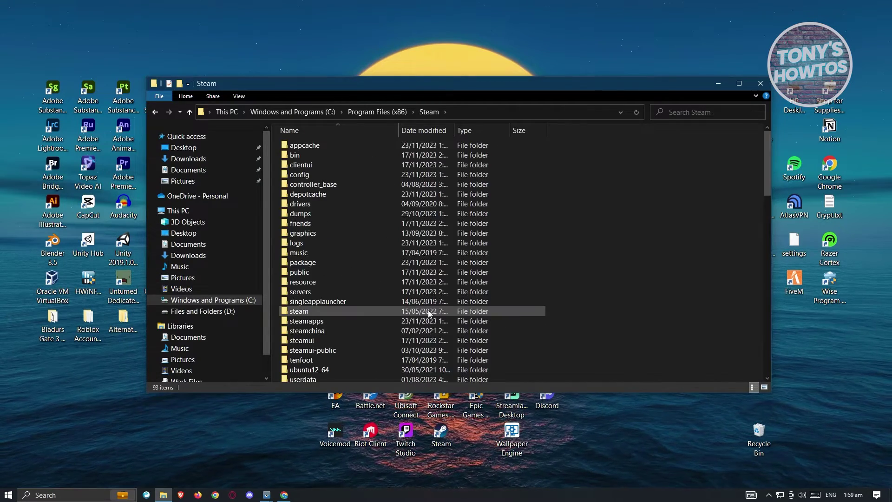
double_click(284, 174)
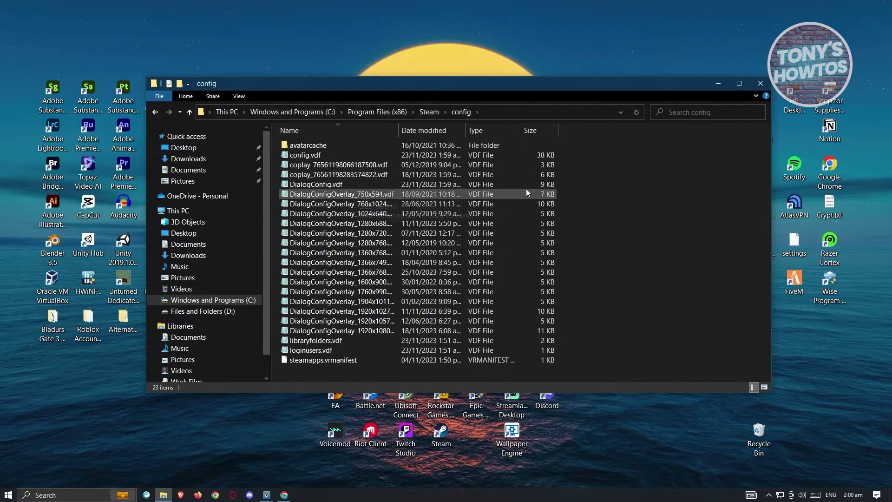
- Open config.vdf with Notepad, keeping the option to always use that app for .vdf files
left_click(296, 155)
right_click(295, 155)
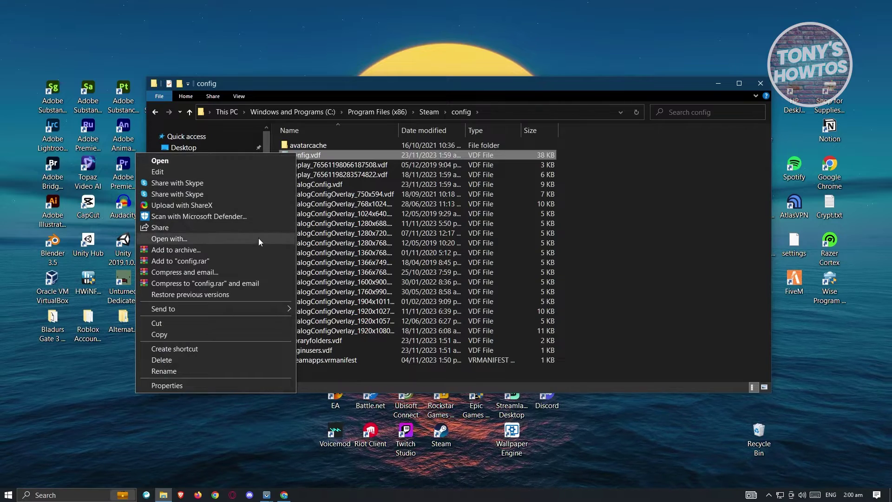
left_click(208, 239)
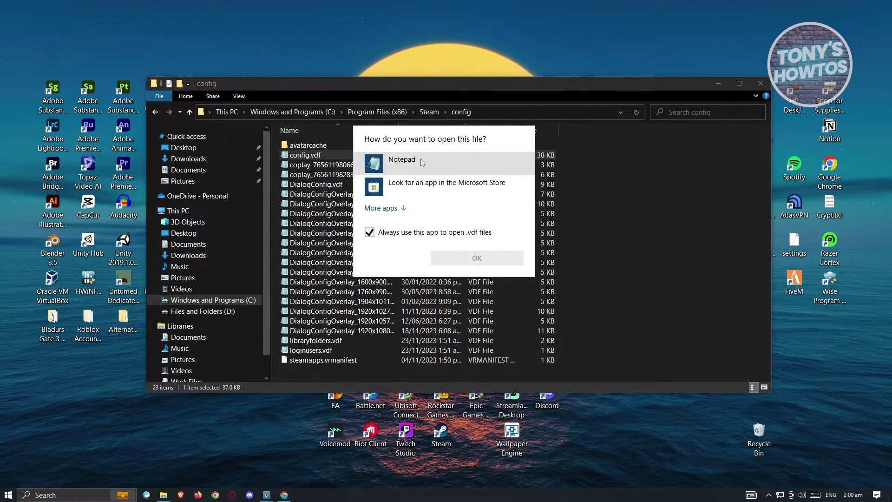
left_click(380, 207)
scroll(445, 232, "down", 2)
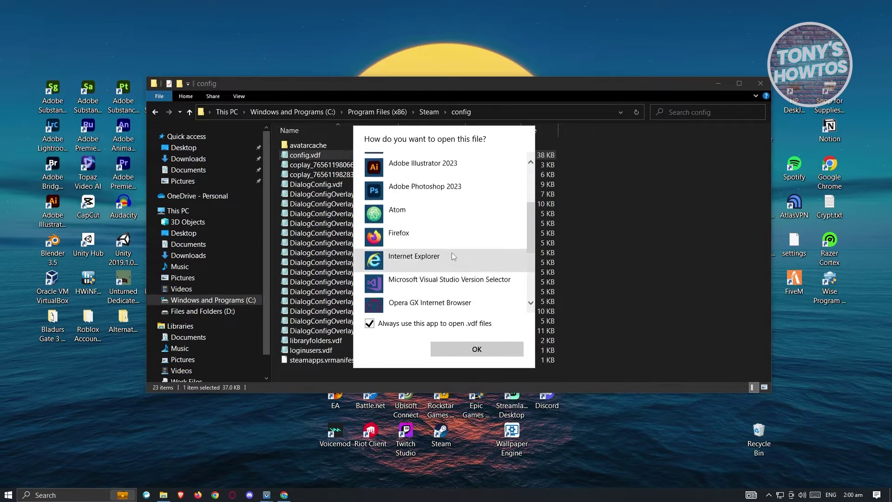
scroll(452, 254, "up", 3)
left_click(380, 168)
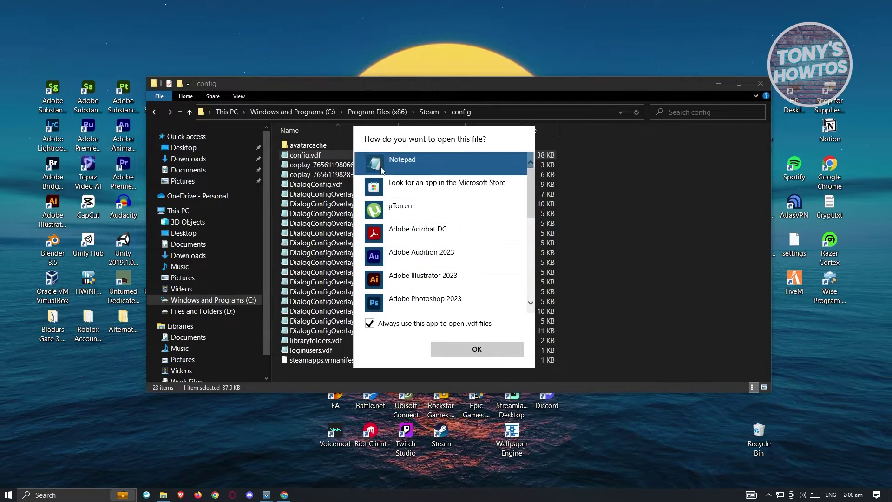
left_click(470, 353)
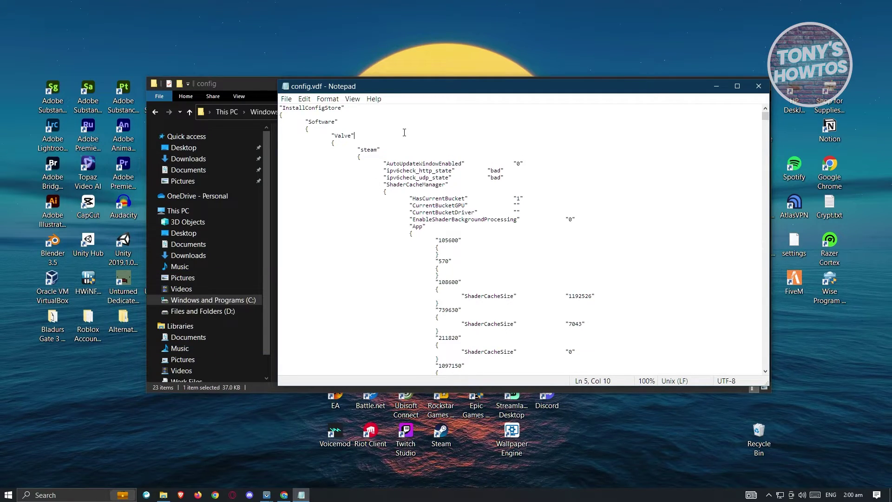
- Search config.vdf for "sdl", first upward and then downward, to locate the SDL_GamepadBind entry
key("ctrl+f")
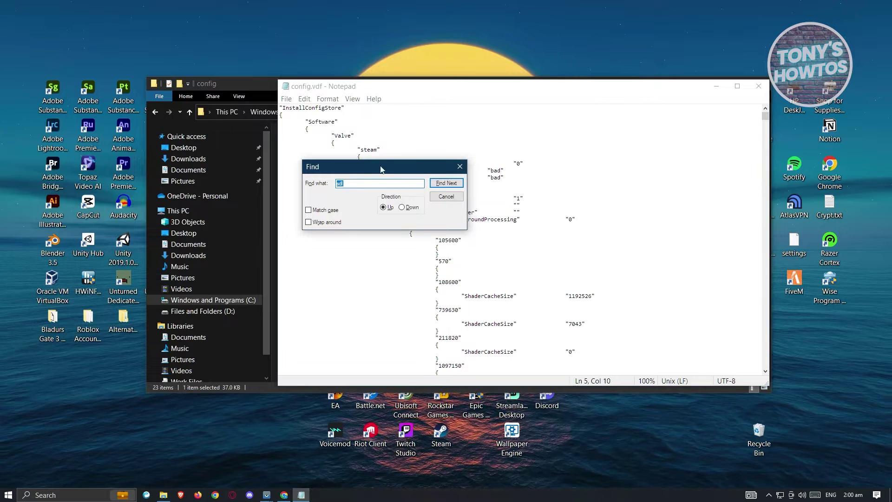
left_click(452, 184)
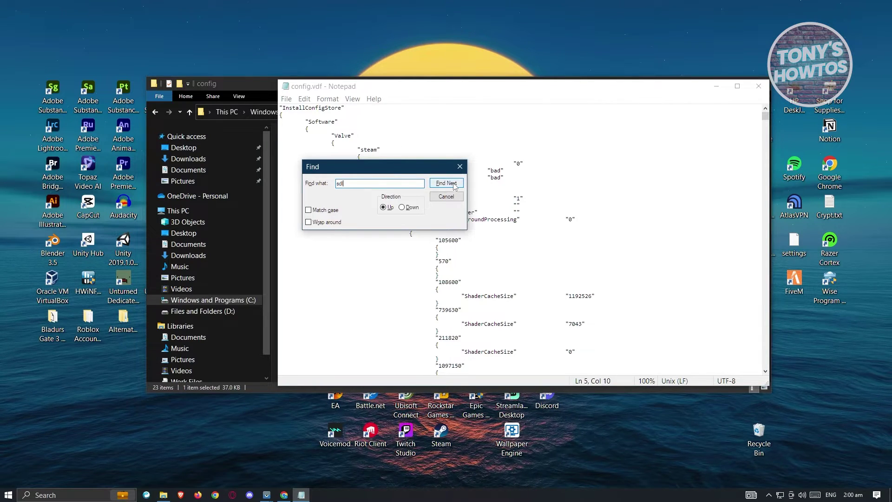
left_click(452, 184)
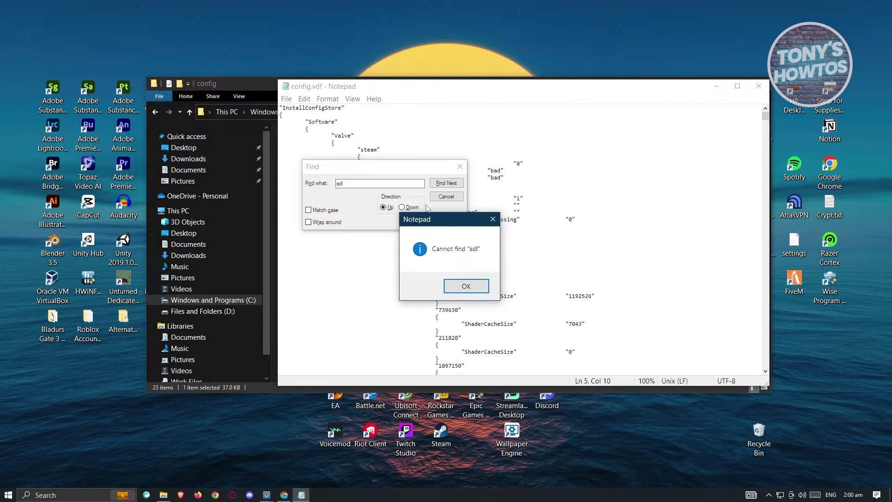
left_click(467, 288)
left_click(355, 111)
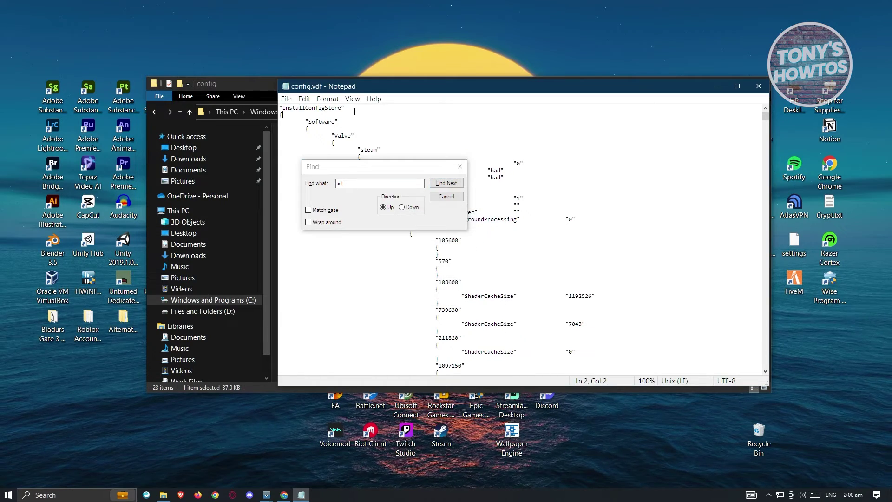
left_click(450, 185)
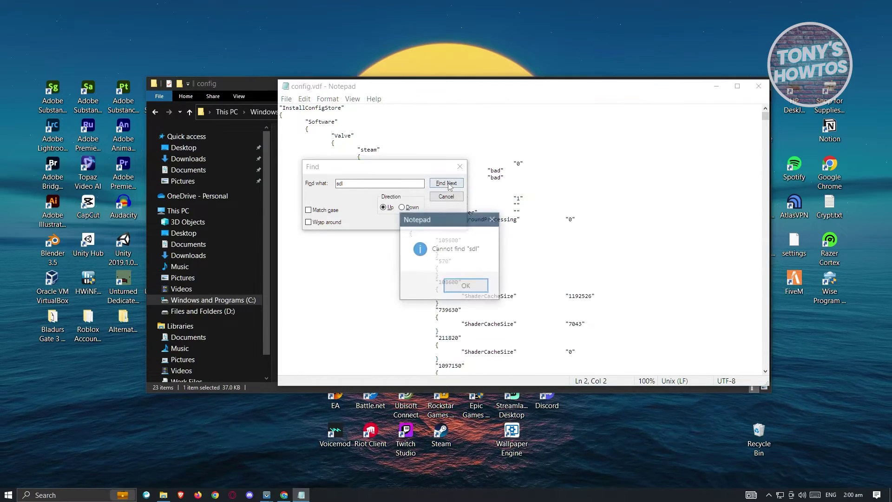
left_click(464, 287)
left_click(401, 208)
left_click(446, 183)
left_click(460, 167)
scroll(537, 271, "down", 5)
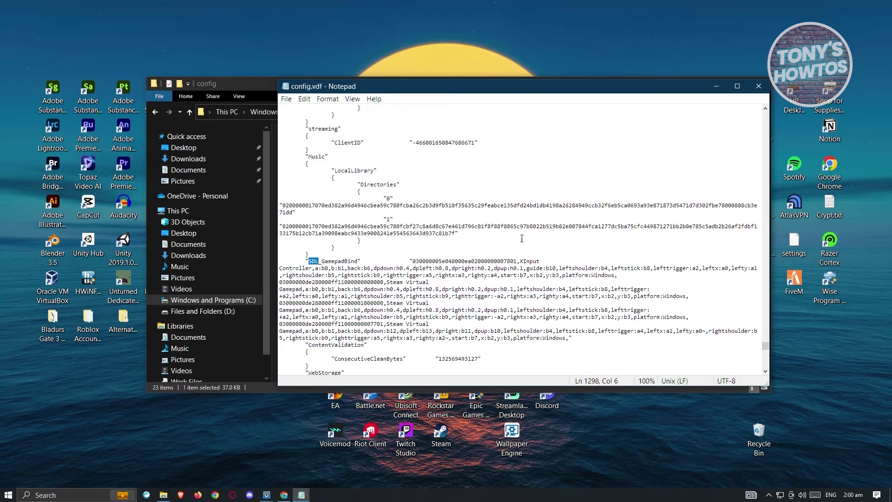
- Delete the text following "SDL_GamepadBind" up to and including the "WebStorage" line in config.vdf
scroll(375, 265, "down", 2)
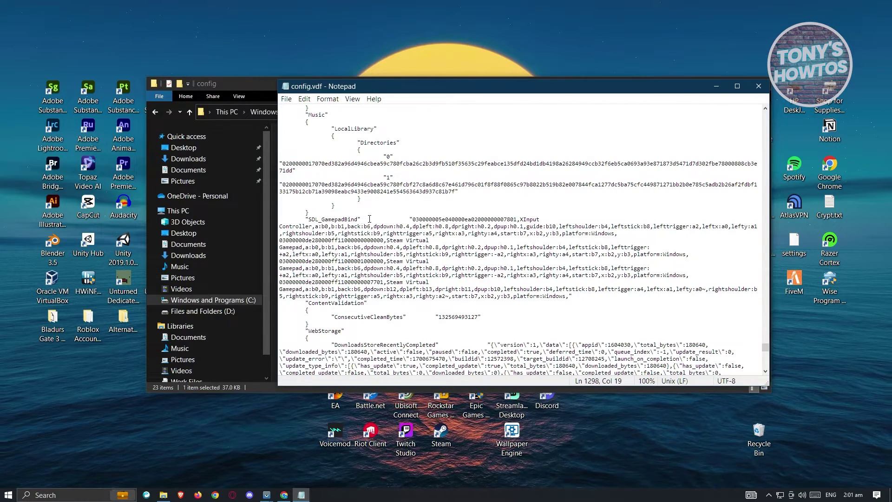
left_click_drag(370, 219, 349, 330)
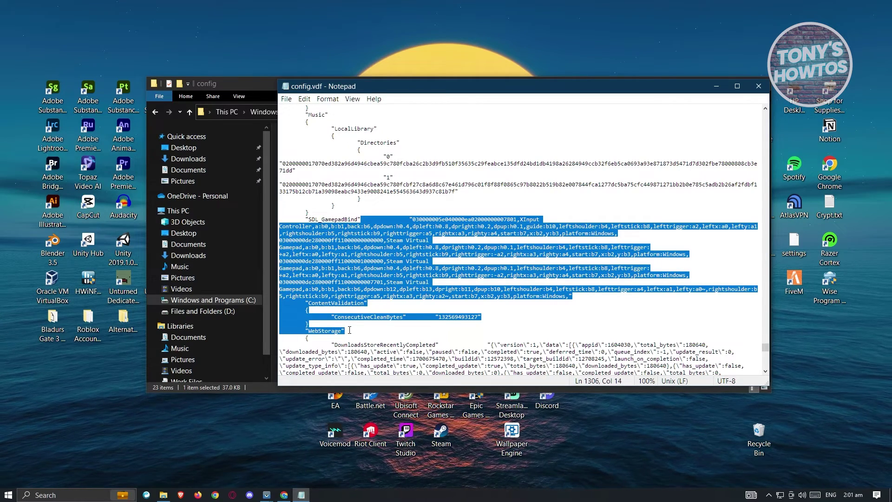
key("Delete")
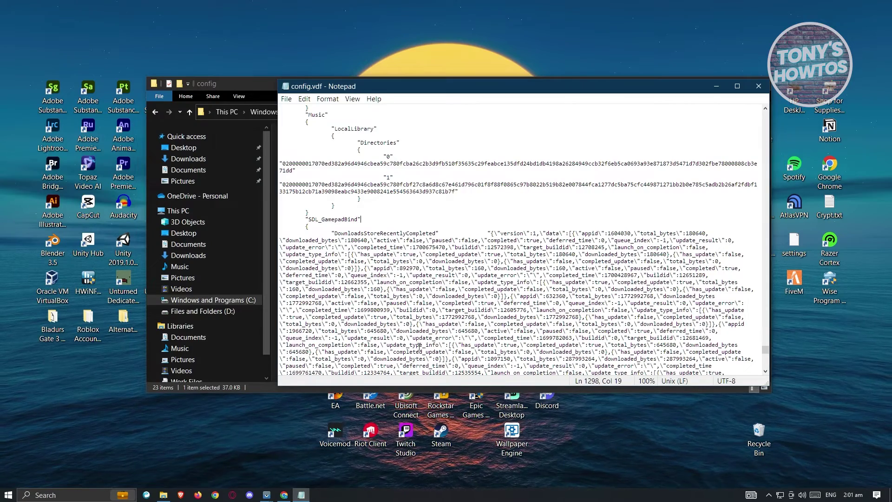
- Minimize the Notepad and File Explorer windows and launch Steam again from the desktop
left_click(720, 86)
left_click(719, 84)
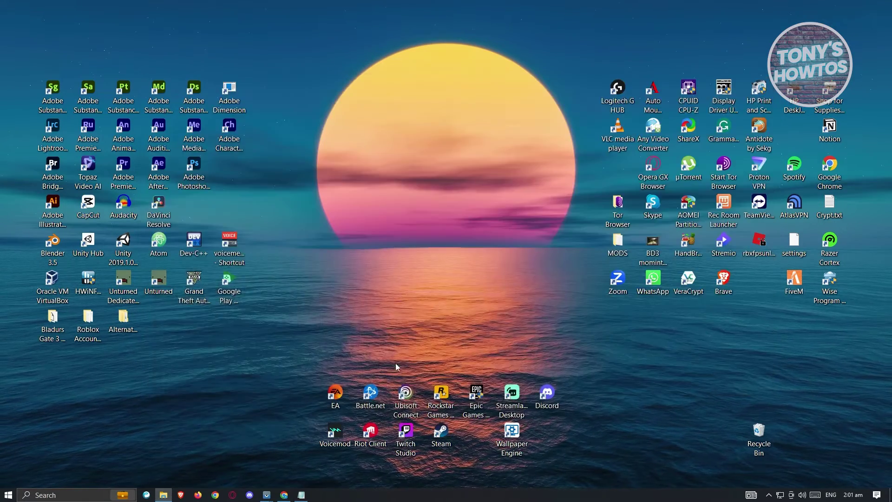
double_click(450, 430)
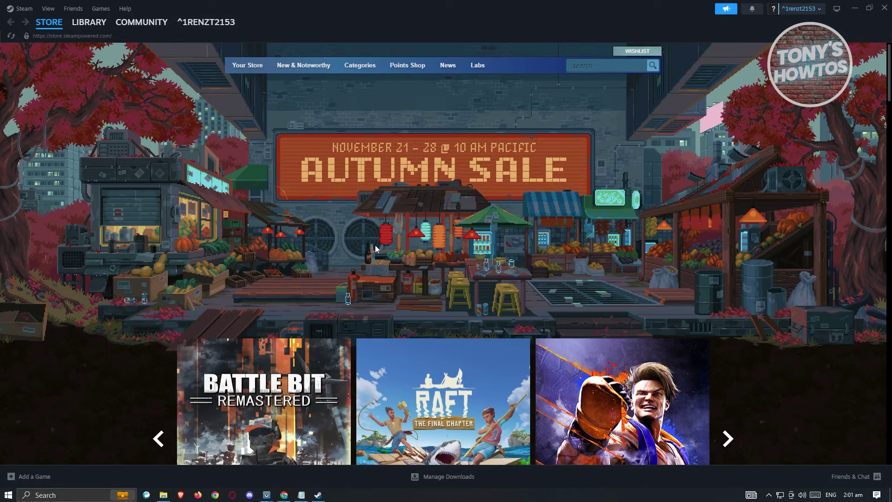